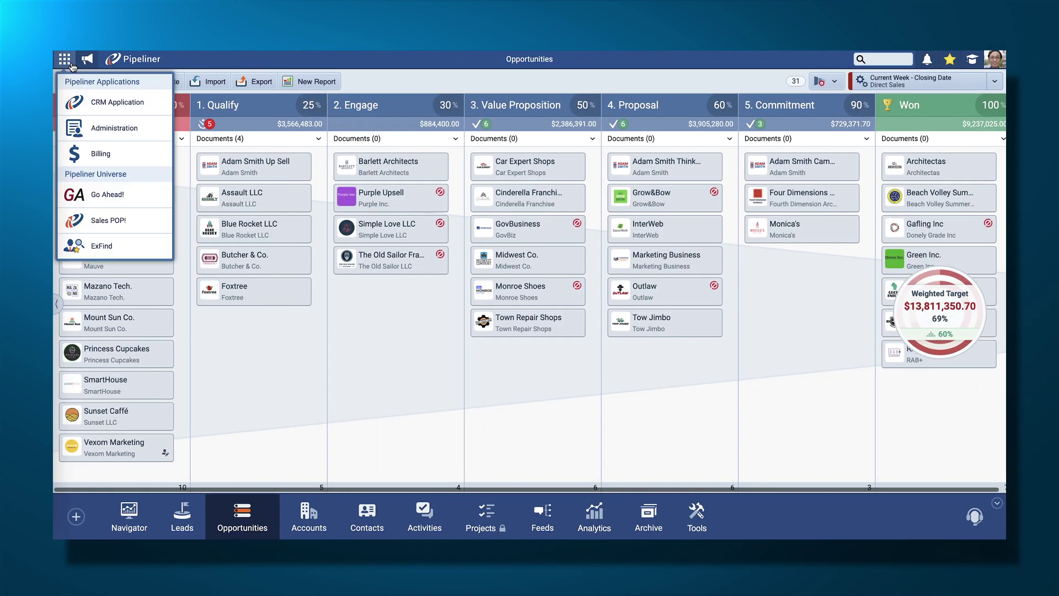
# Browse the Administration integration apps, then return to the opportunities board
pyautogui.click(115, 128)
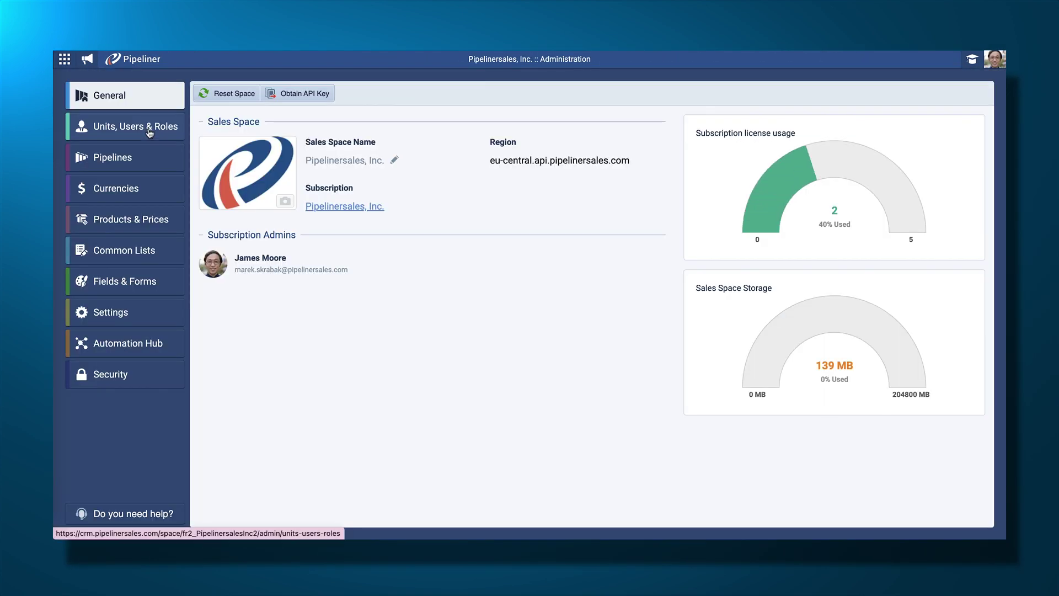
pyautogui.click(172, 342)
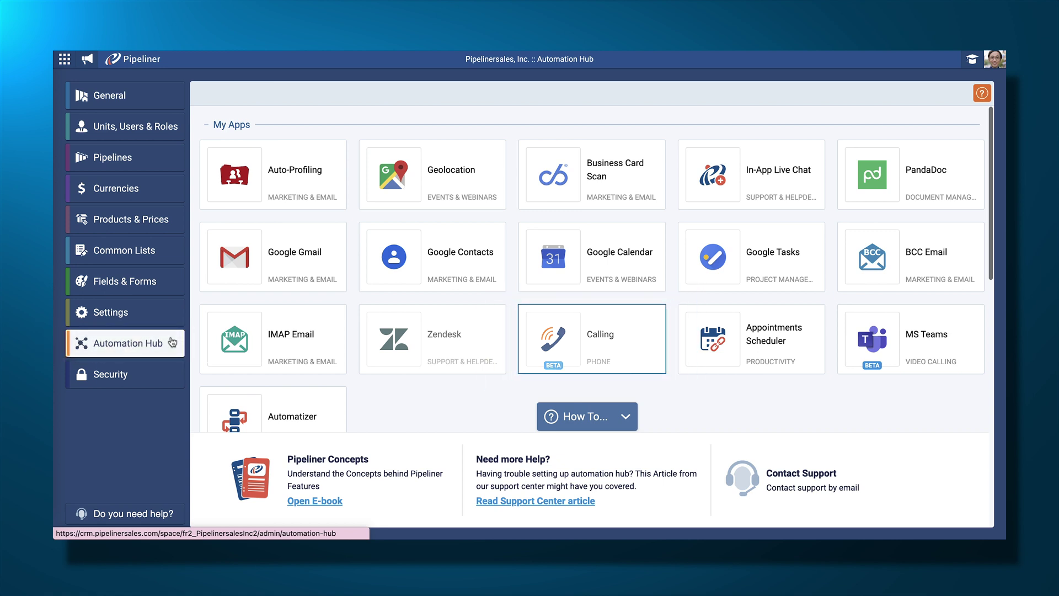
pyautogui.click(64, 59)
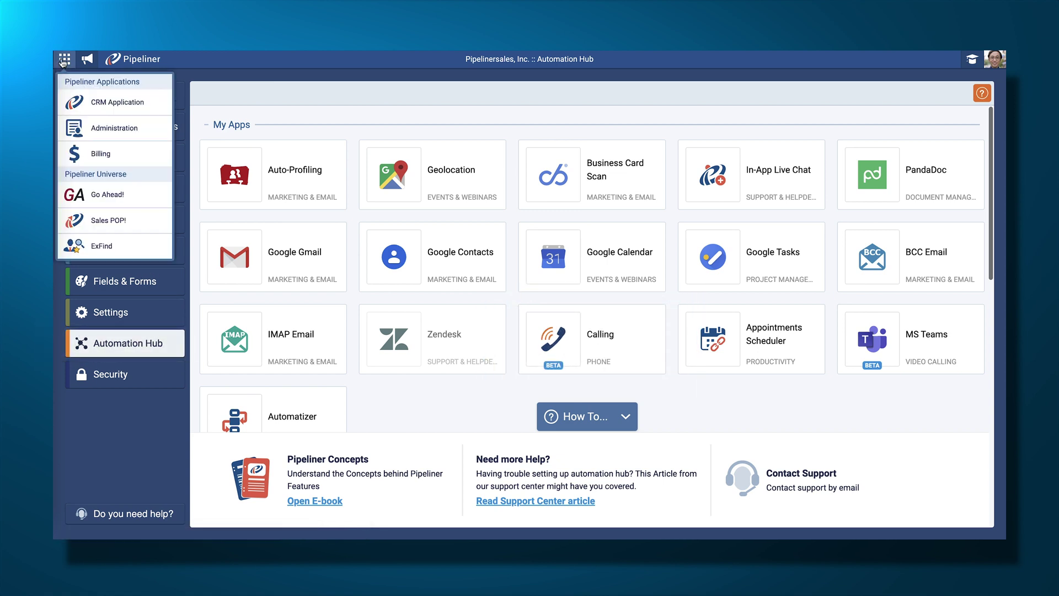
pyautogui.click(113, 102)
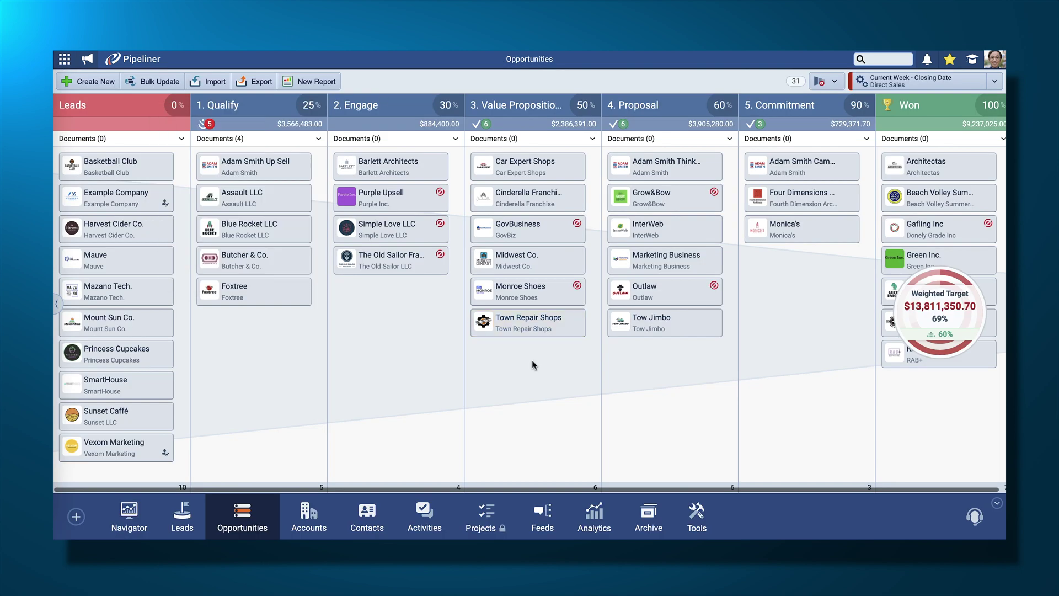
# Add the Slovak (+421) phone number 123456 for browser calling and verify it by call
pyautogui.click(696, 516)
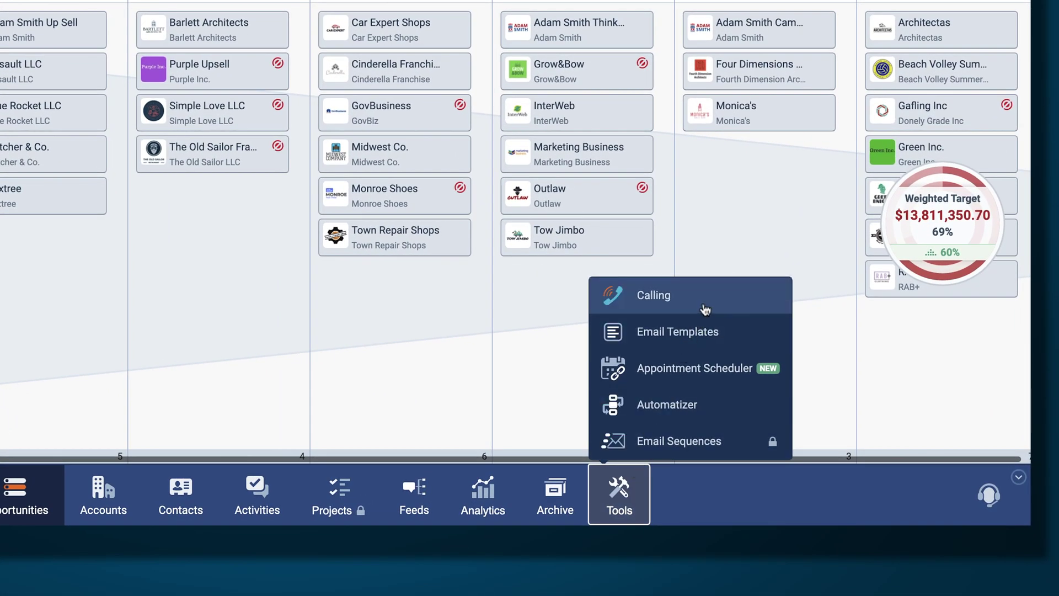
pyautogui.click(705, 308)
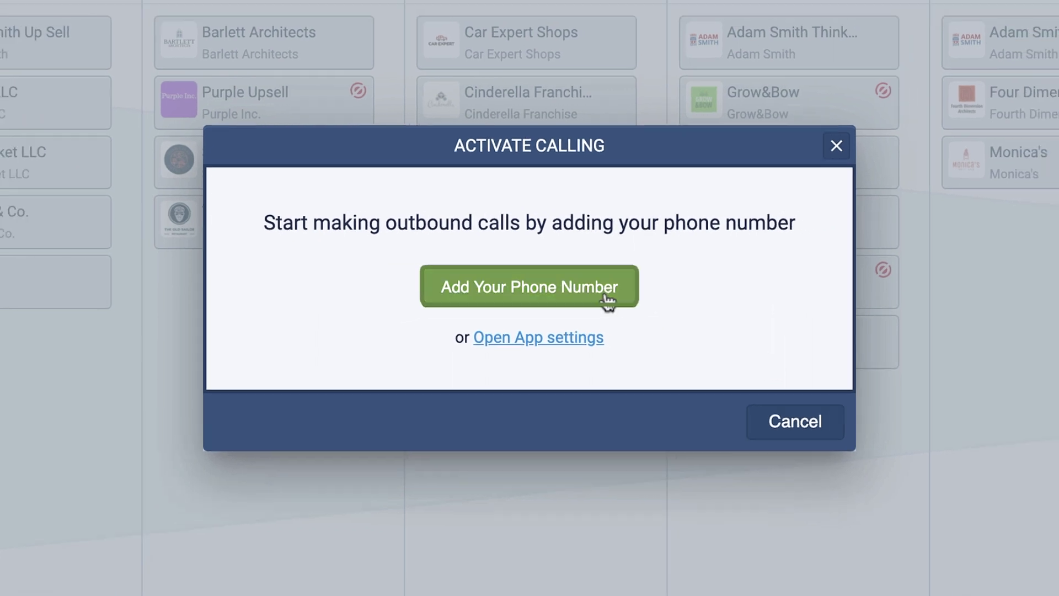
pyautogui.click(615, 301)
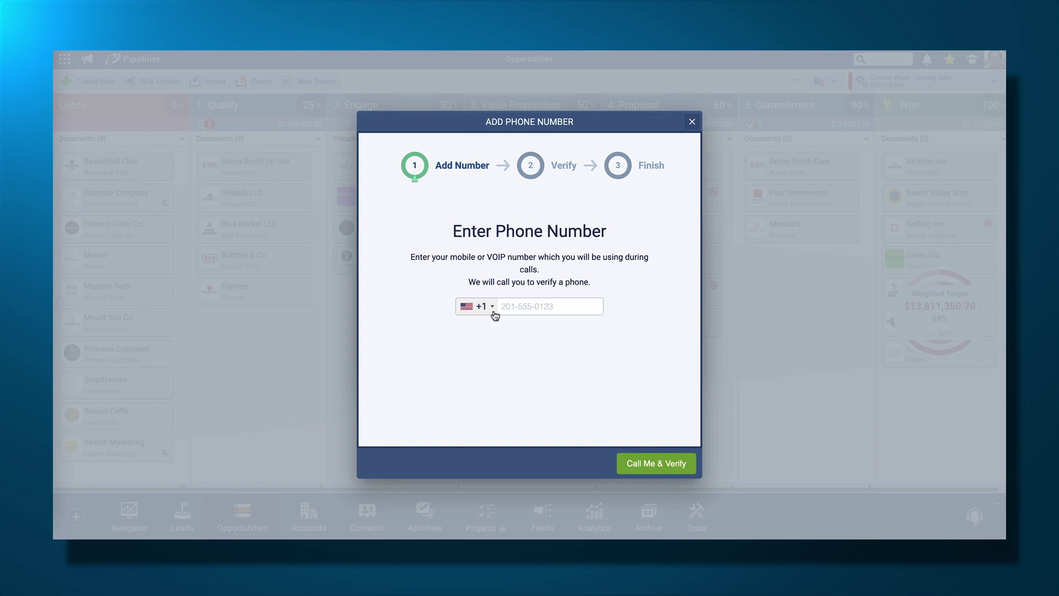
pyautogui.click(493, 312)
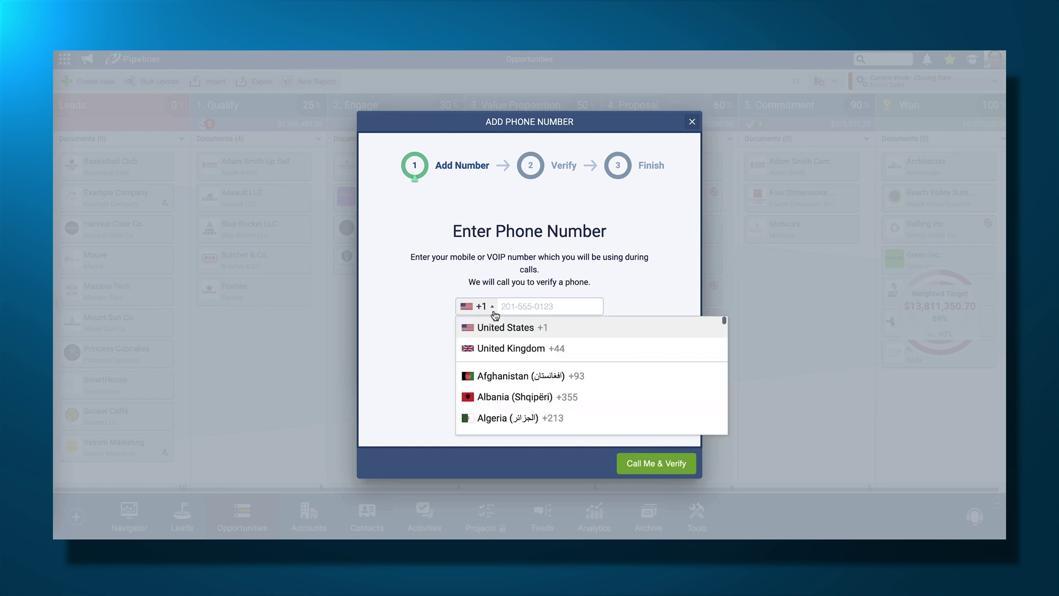
pyautogui.write('slov')
pyautogui.click(535, 376)
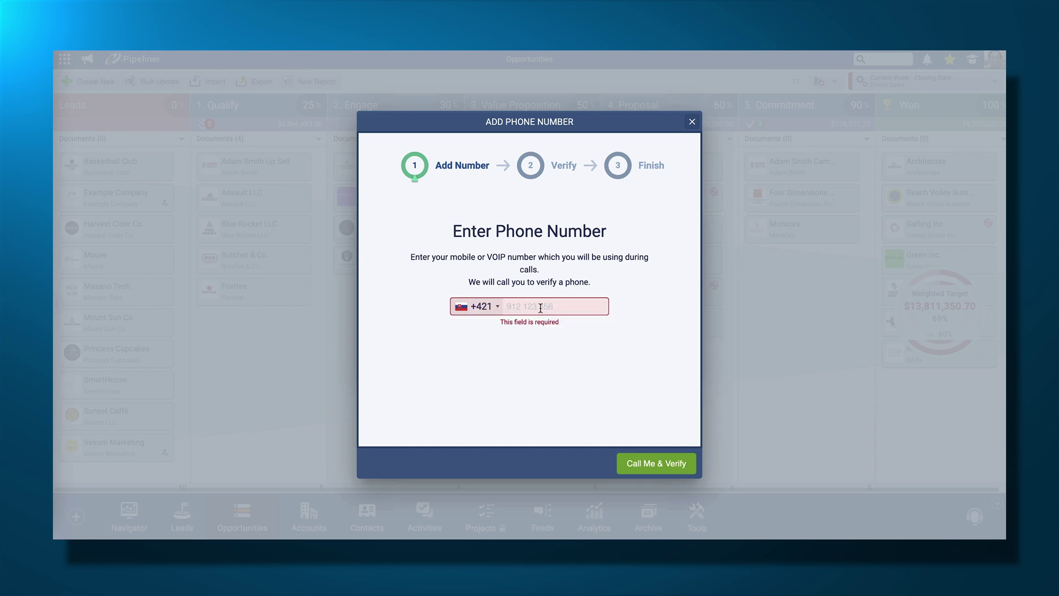
pyautogui.write('123456')
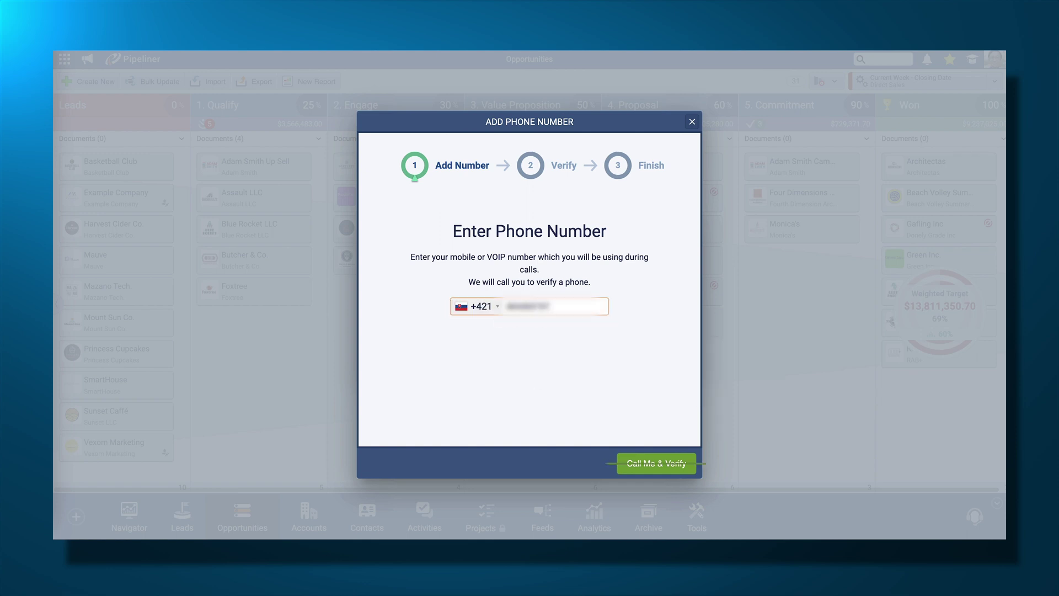
pyautogui.click(648, 464)
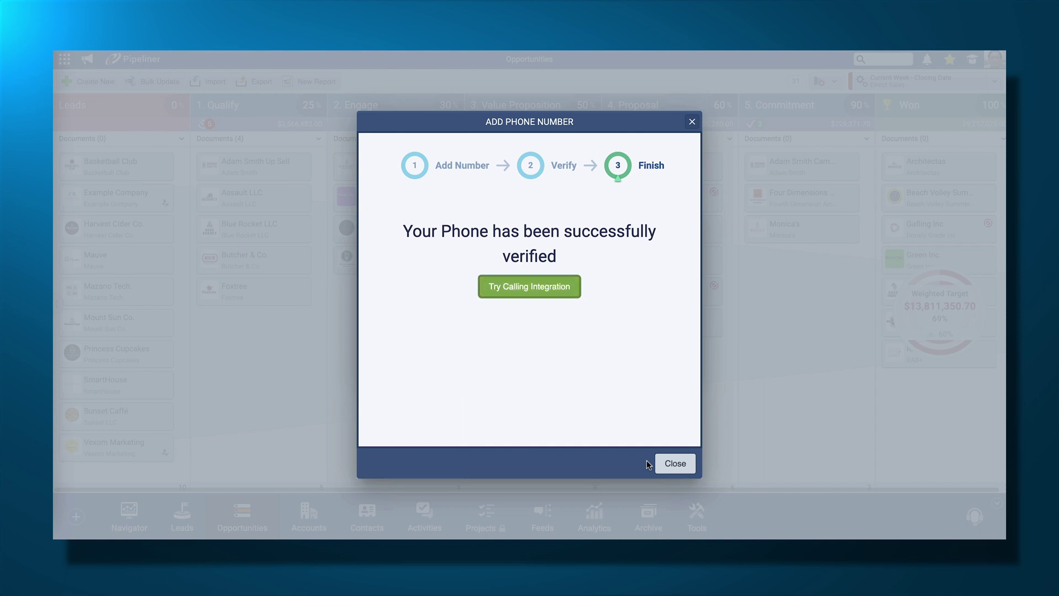
pyautogui.click(548, 293)
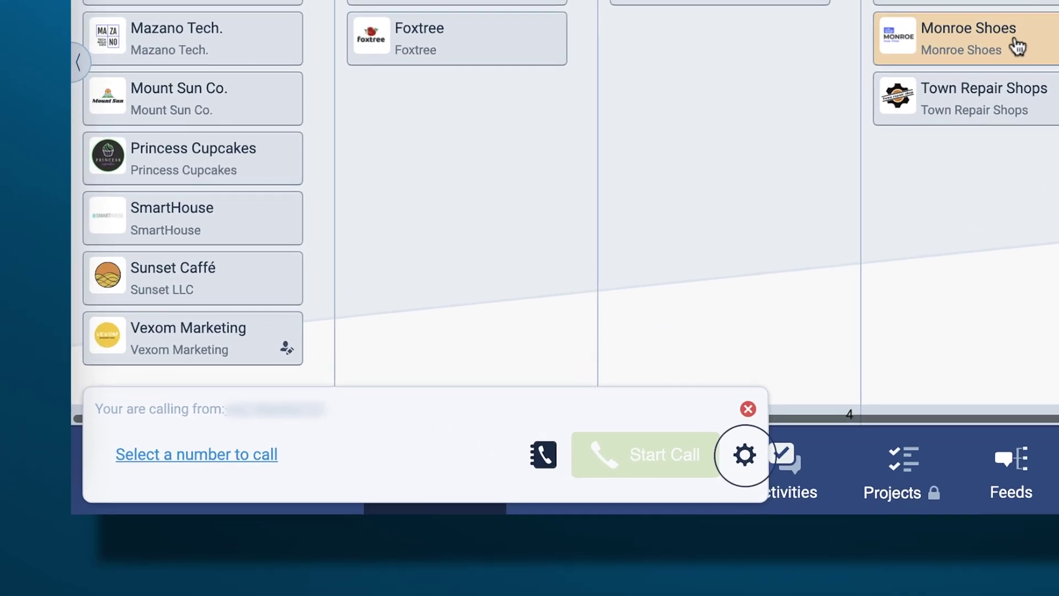
# Test the AirPods speaker output in the call audio settings, then close them
pyautogui.click(743, 459)
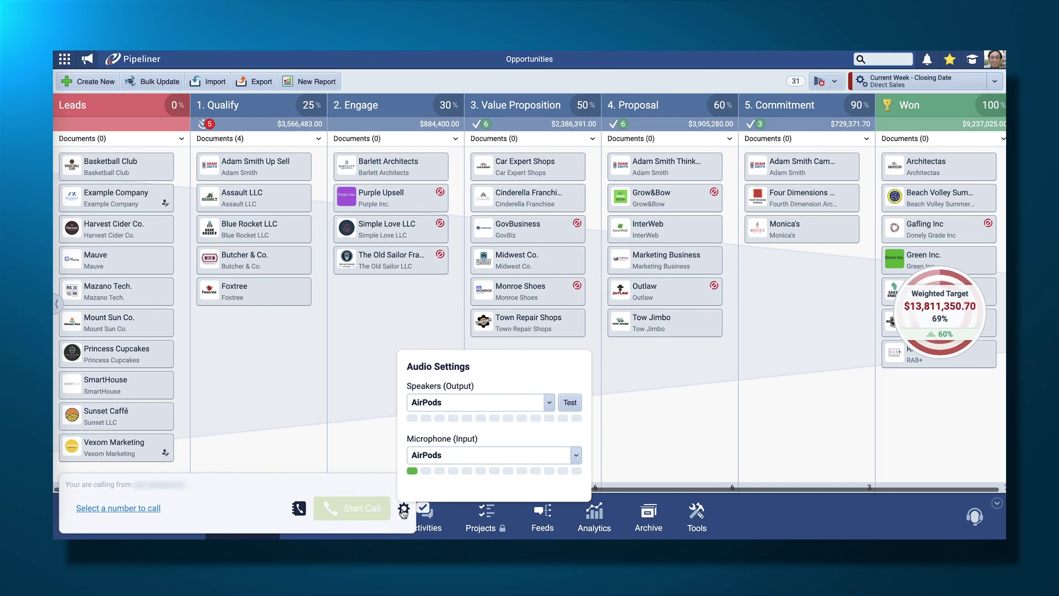
pyautogui.click(570, 402)
pyautogui.click(405, 511)
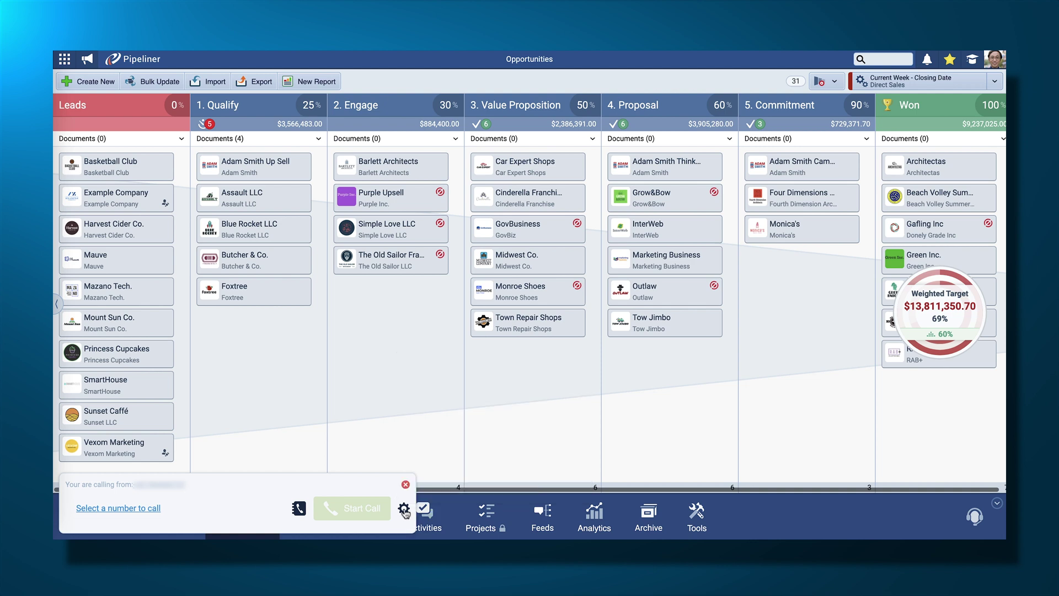
pyautogui.click(148, 510)
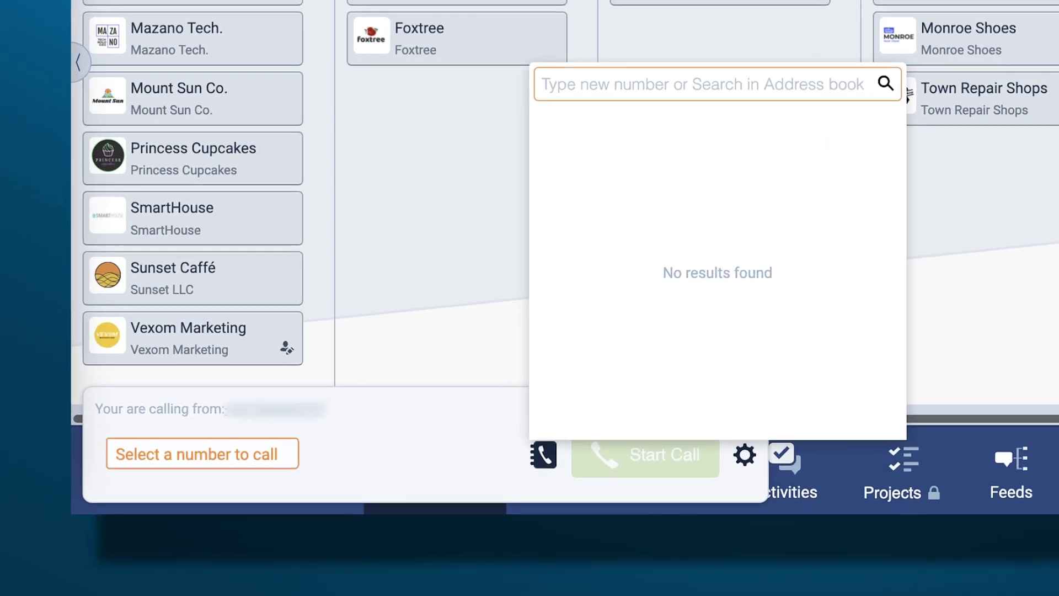
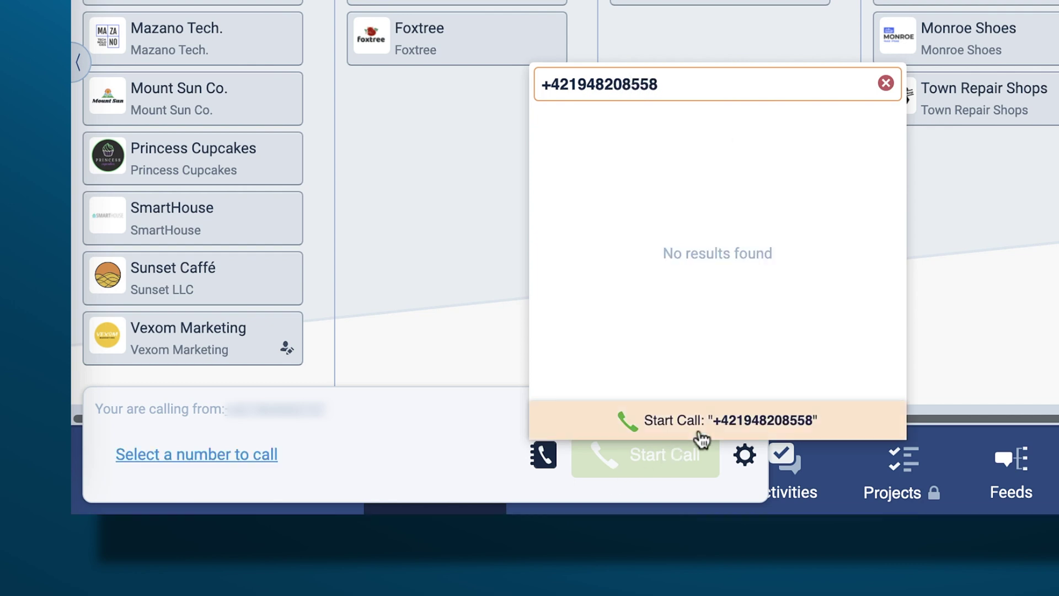
pyautogui.click(706, 434)
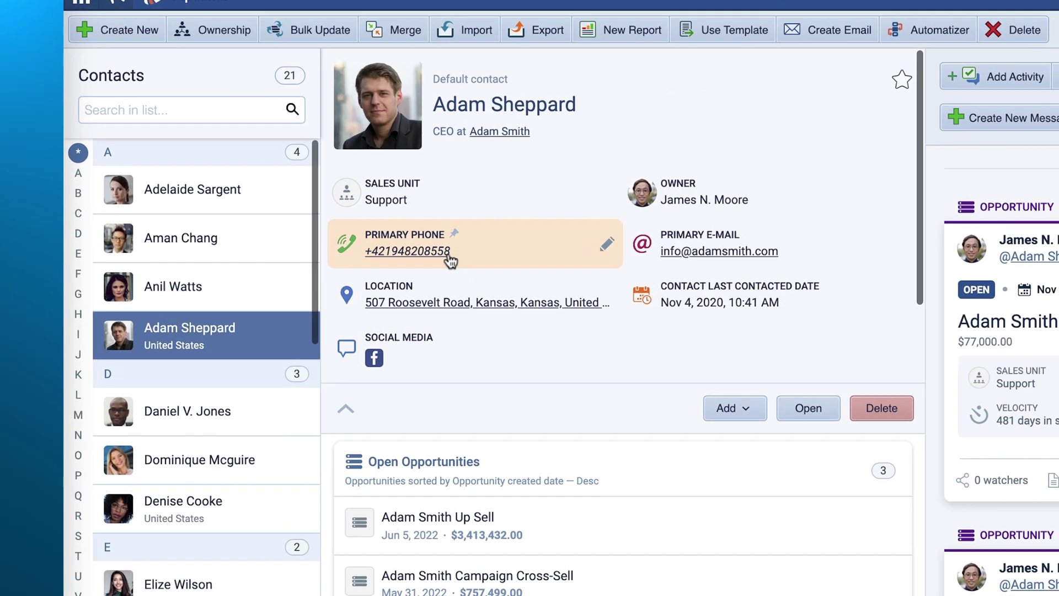
pyautogui.click(305, 232)
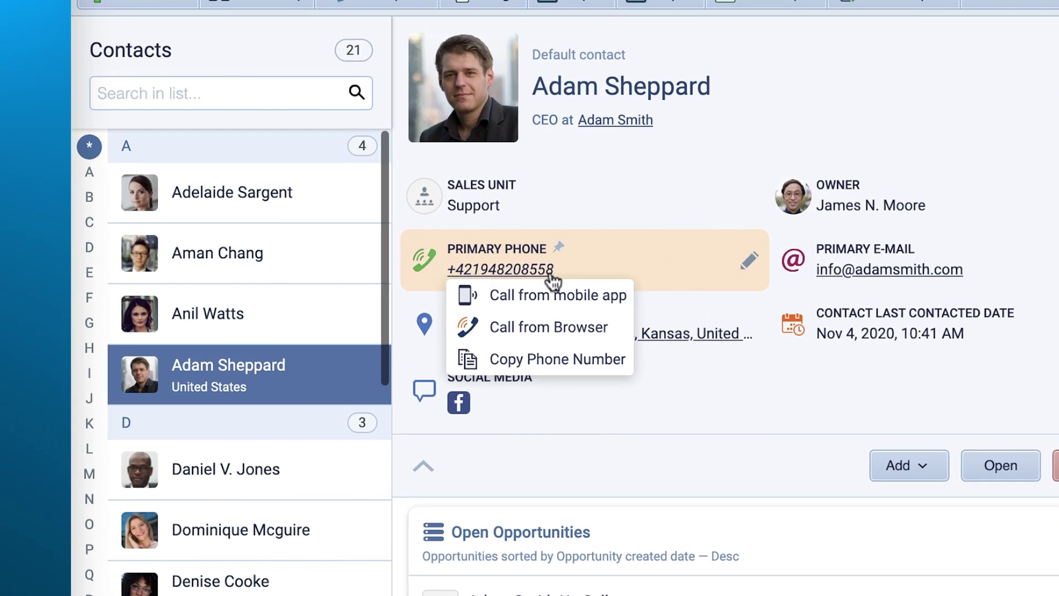
pyautogui.click(623, 331)
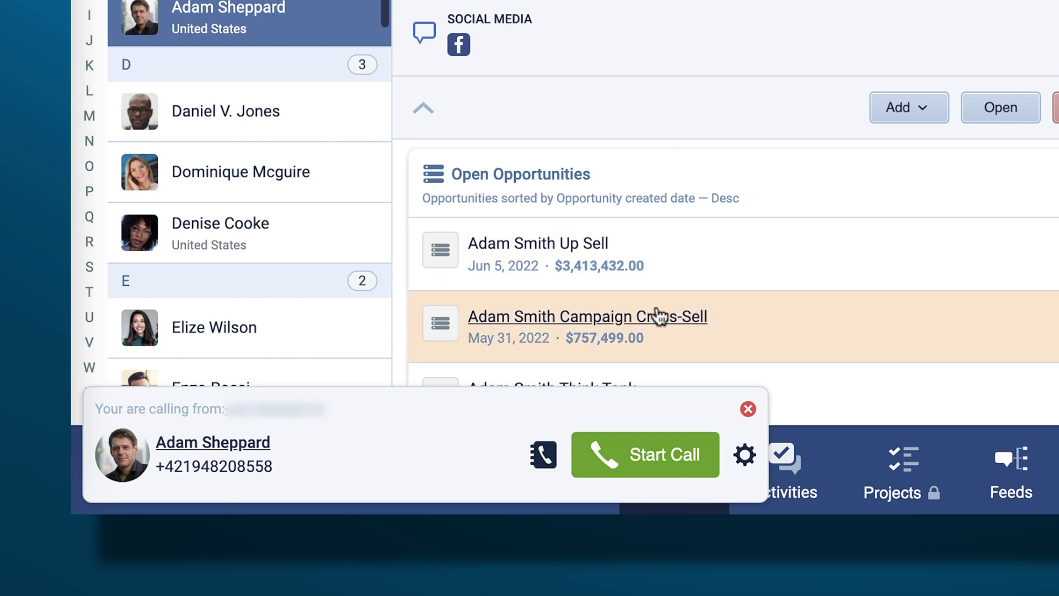
pyautogui.click(657, 451)
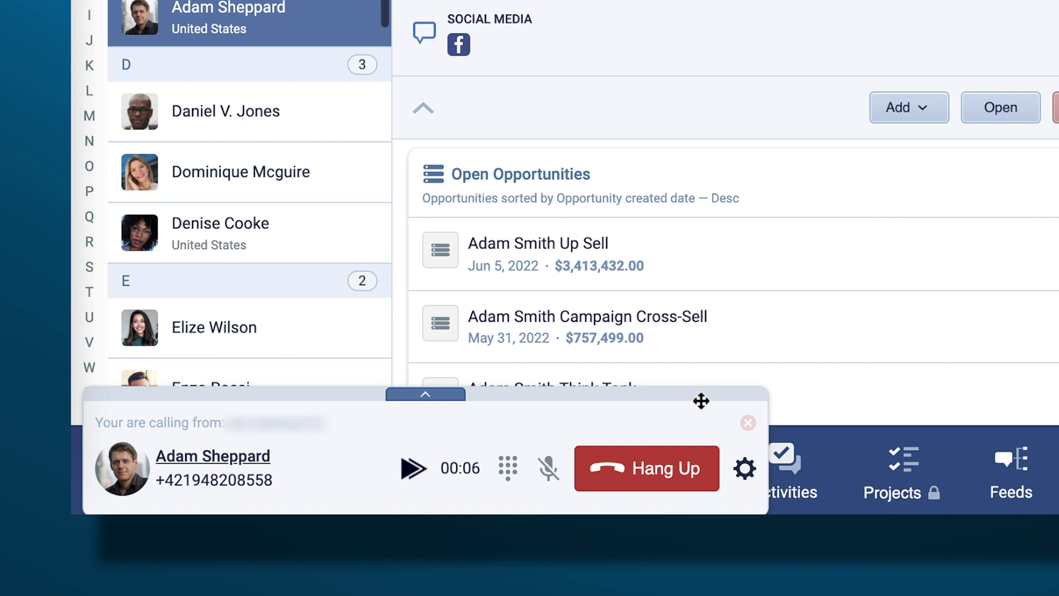
pyautogui.click(548, 469)
pyautogui.click(548, 469)
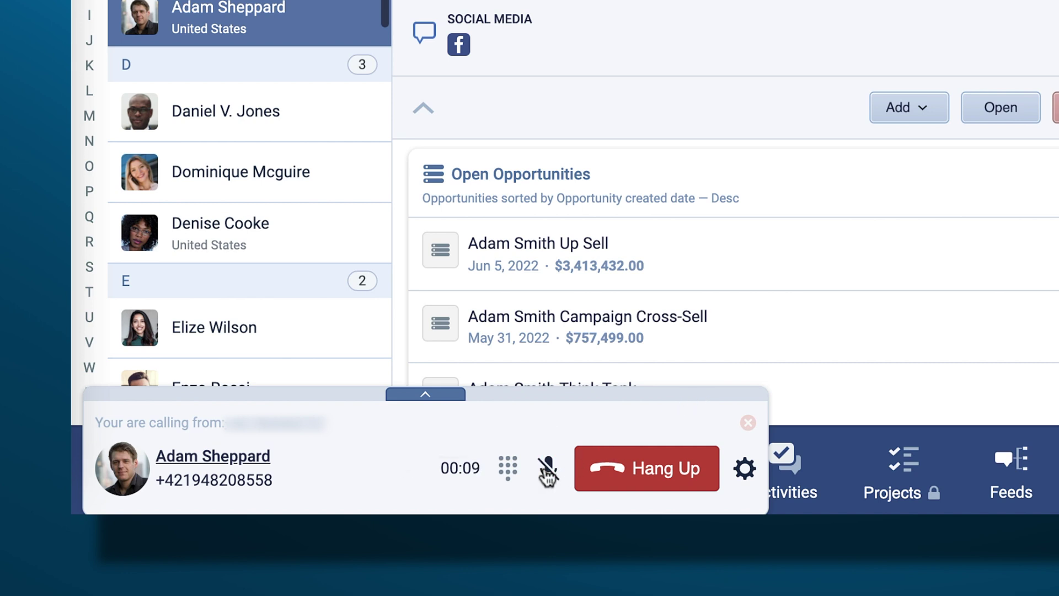
pyautogui.click(508, 469)
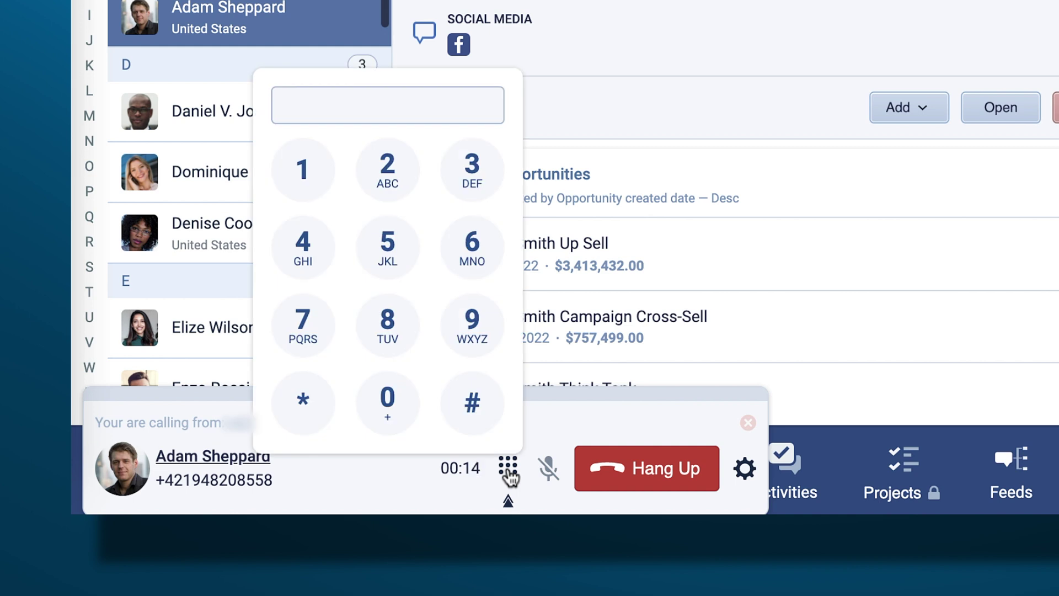
pyautogui.click(389, 405)
pyautogui.click(398, 348)
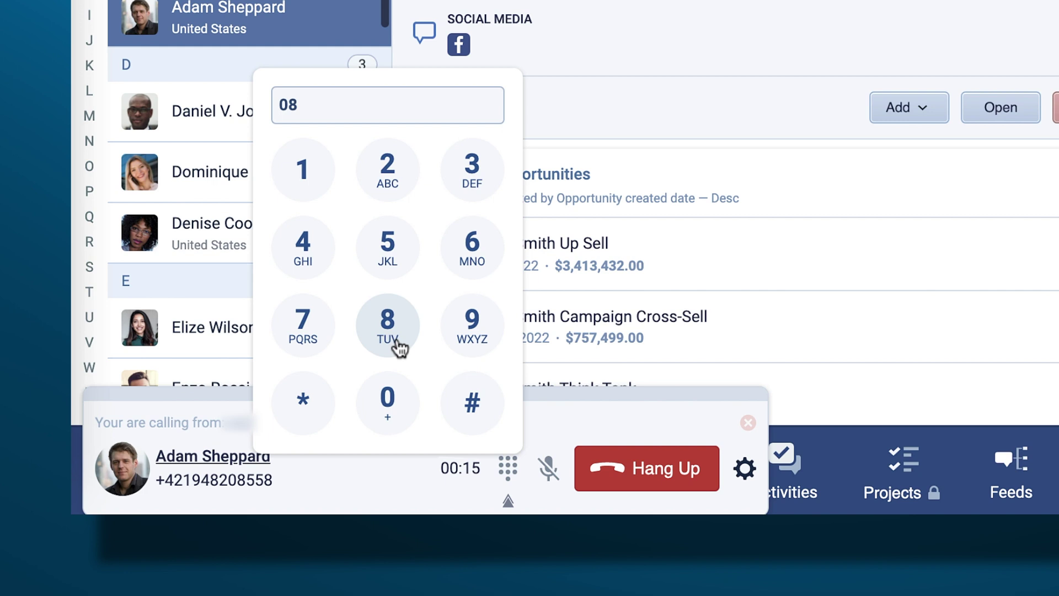
pyautogui.click(393, 259)
pyautogui.click(387, 170)
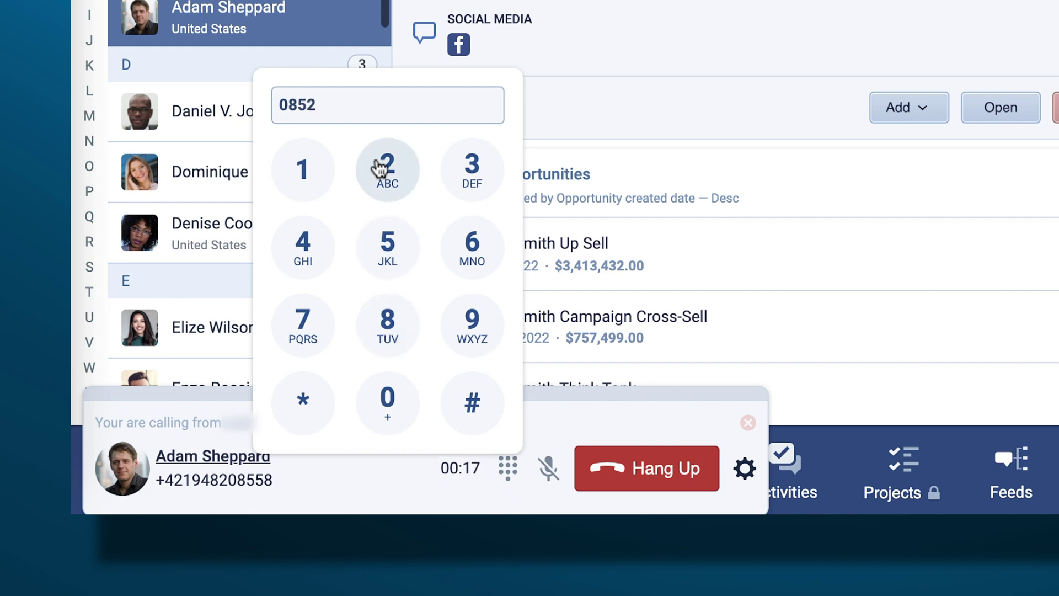
pyautogui.click(650, 419)
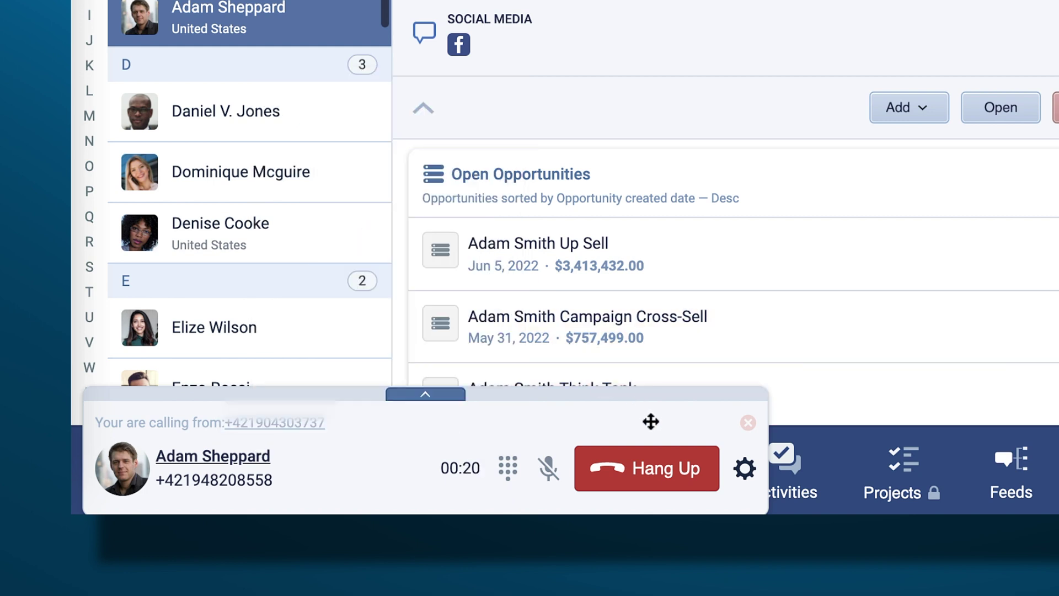
# Hang up and save the call as a task: Demo Booked, 'Seems very interested.'
pyautogui.click(702, 473)
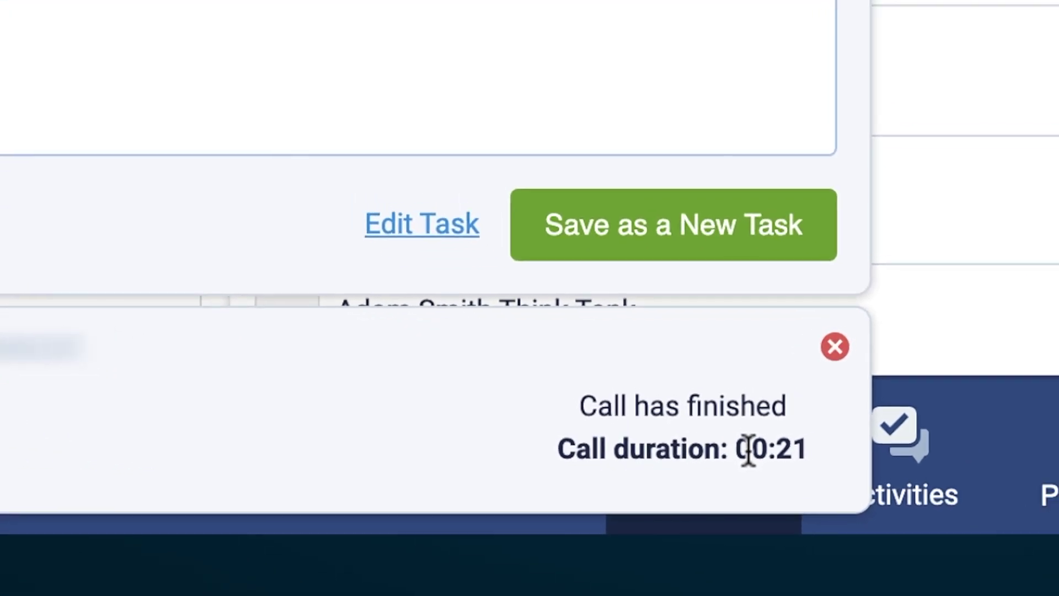
pyautogui.click(738, 207)
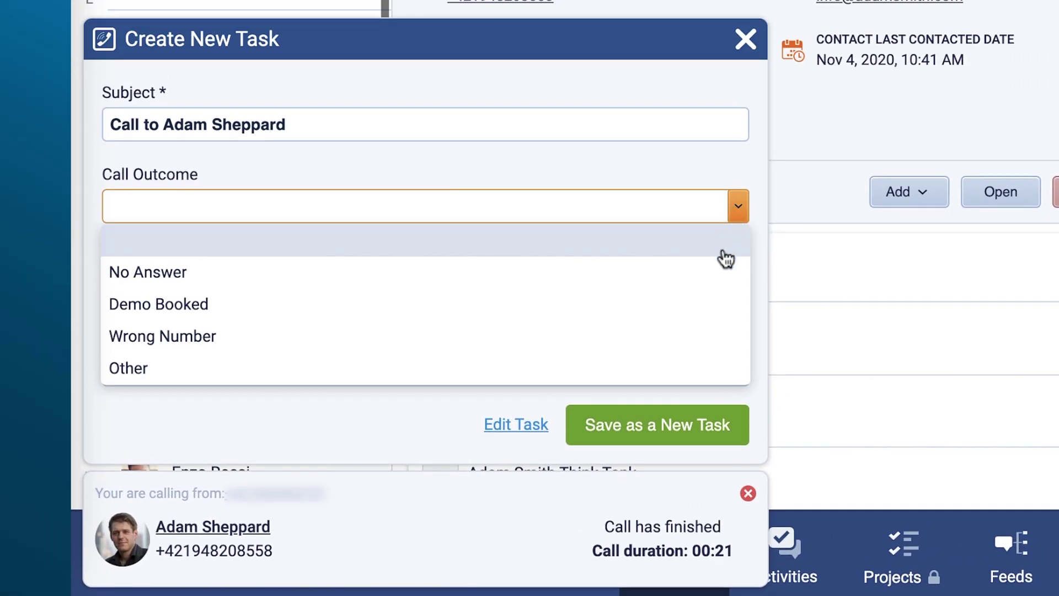
pyautogui.click(707, 305)
pyautogui.write('Seems i')
pyautogui.press('BackSpace')
pyautogui.write('ver')
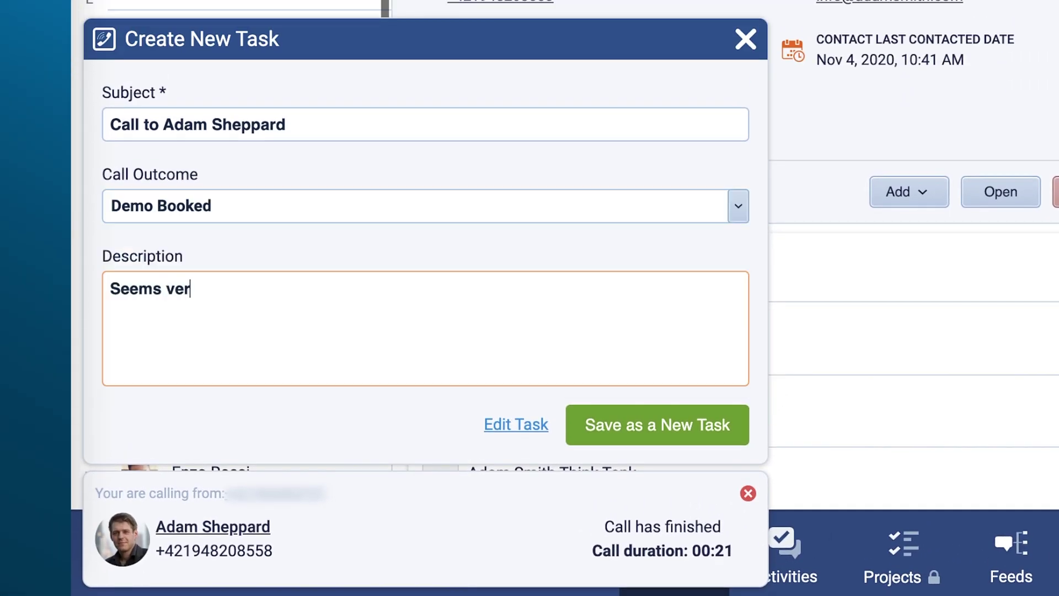
pyautogui.write('y interested.')
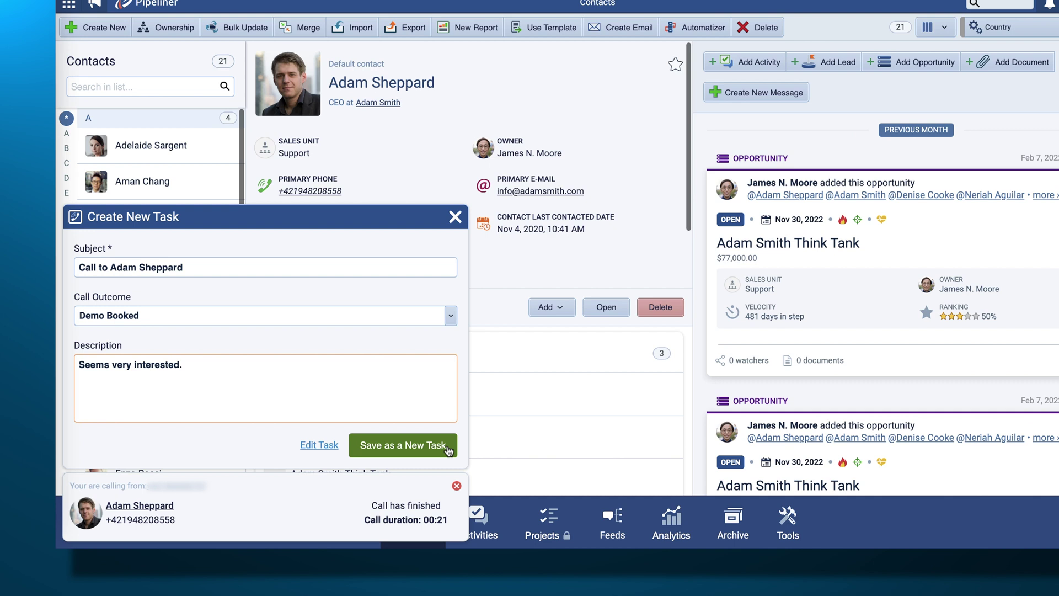
pyautogui.click(448, 450)
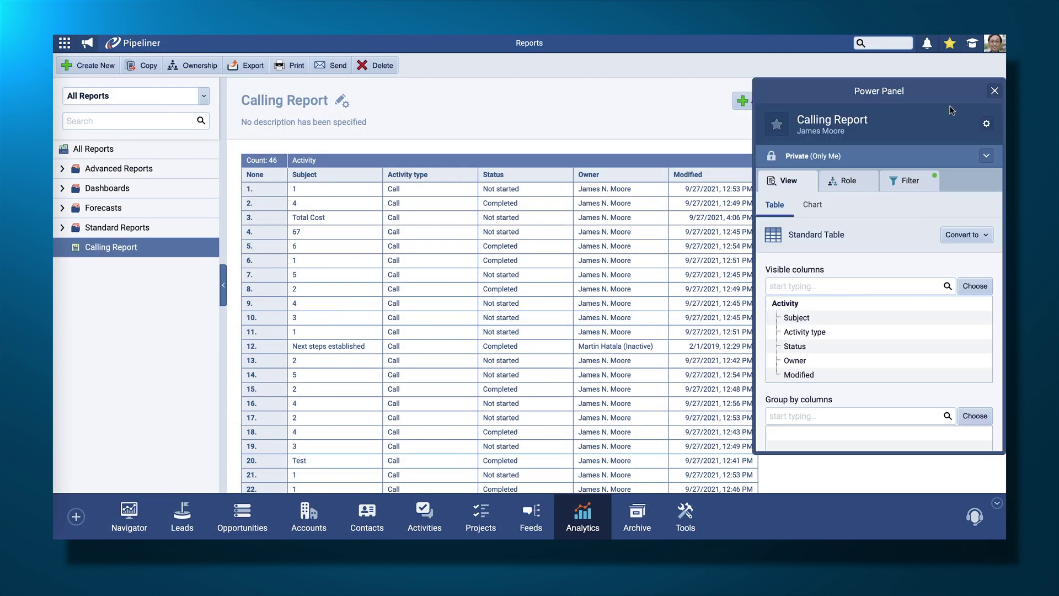
# Search the Calling Report's visible columns for 'call', leaving the columns unchanged
pyautogui.click(836, 287)
pyautogui.write('call')
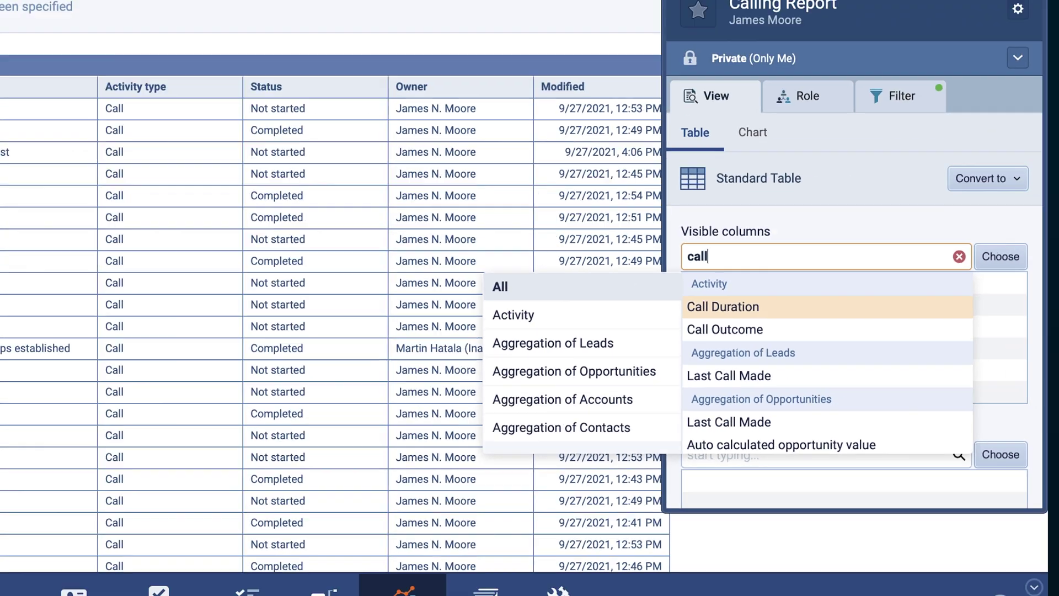
pyautogui.click(70, 47)
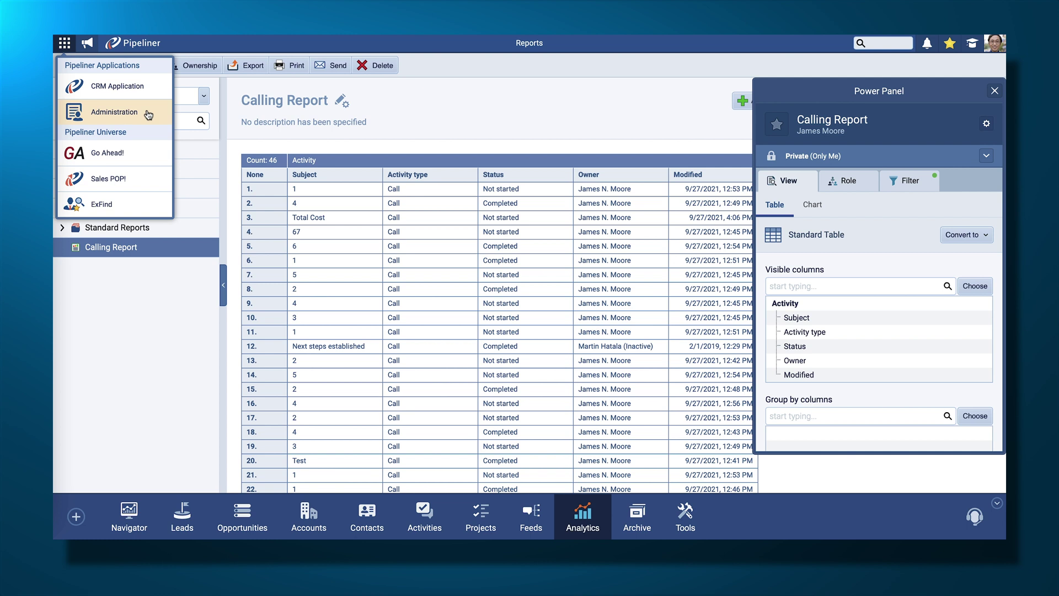
# Open the Calling app's configuration from the Administration Automation Hub
pyautogui.click(148, 113)
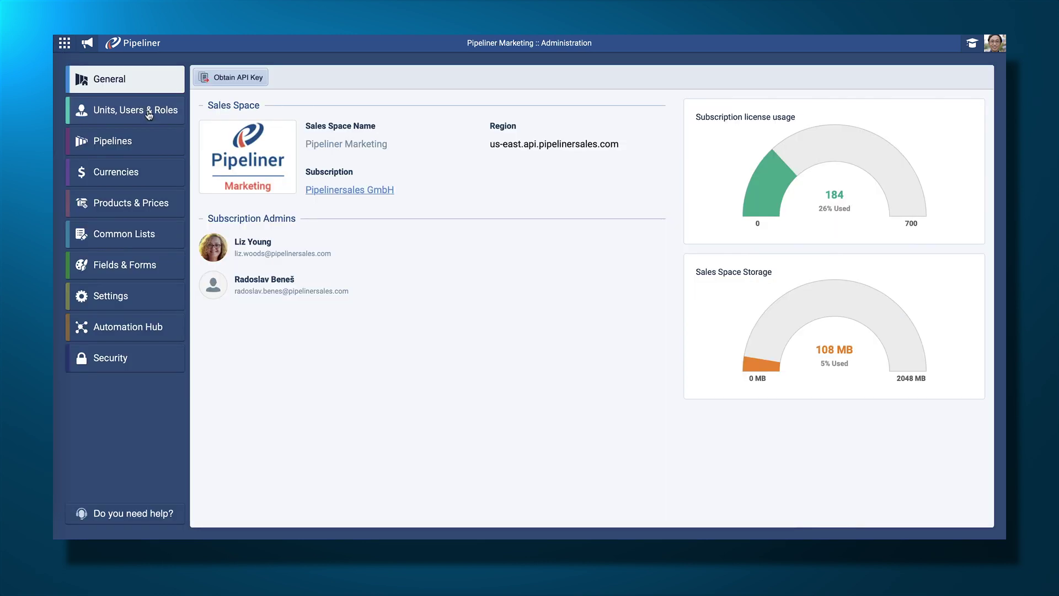
pyautogui.click(166, 327)
pyautogui.click(276, 457)
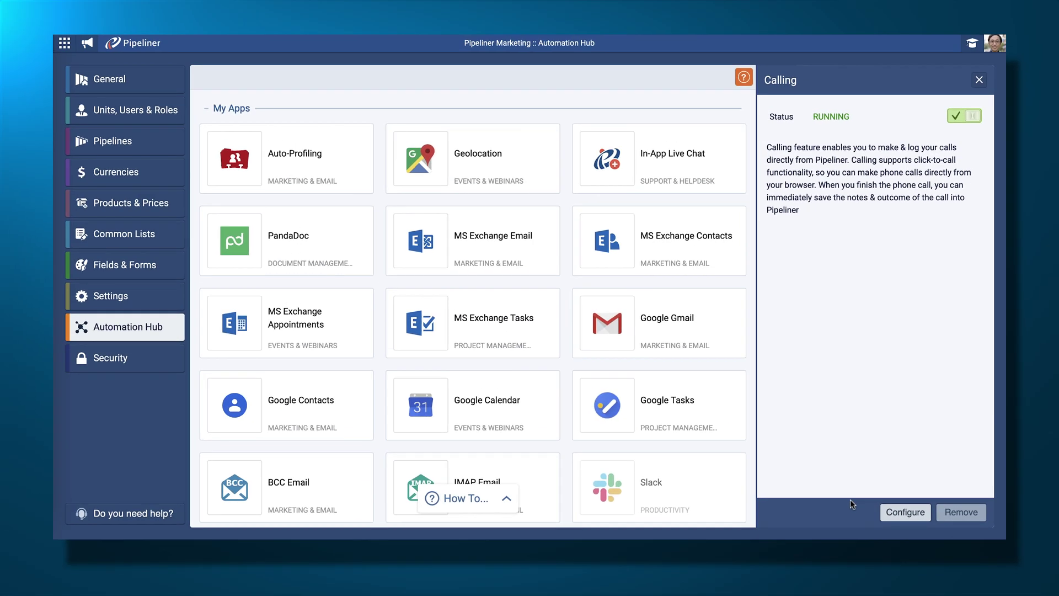
pyautogui.click(905, 512)
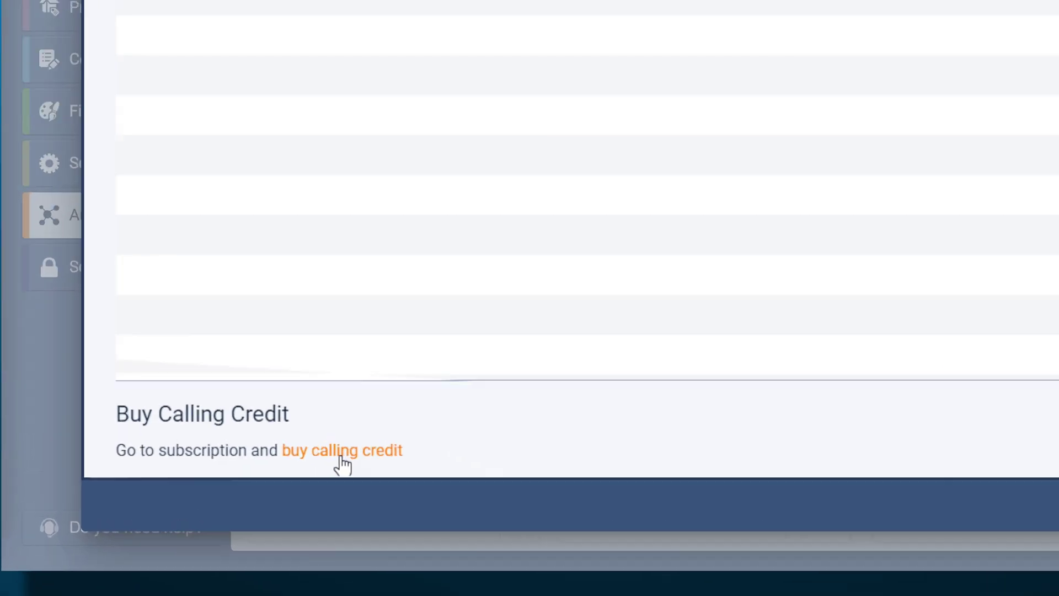